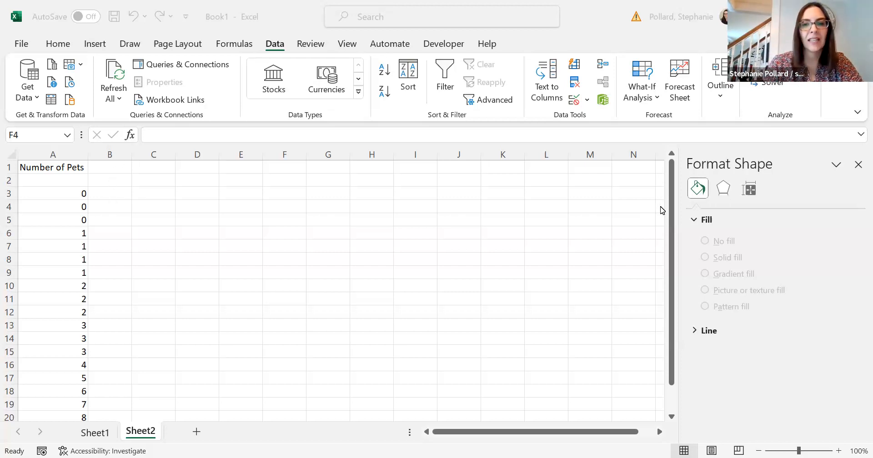
Step: Label cell C3 "Mean" and enter the function name "Average" beside it in D3
{"action": "mouse_move", "coordinate": [670, 295]}
{"action": "left_mouse_down"}
{"action": "mouse_move", "coordinate": [671, 355]}
{"action": "mouse_move", "coordinate": [667, 298]}
{"action": "left_mouse_up"}
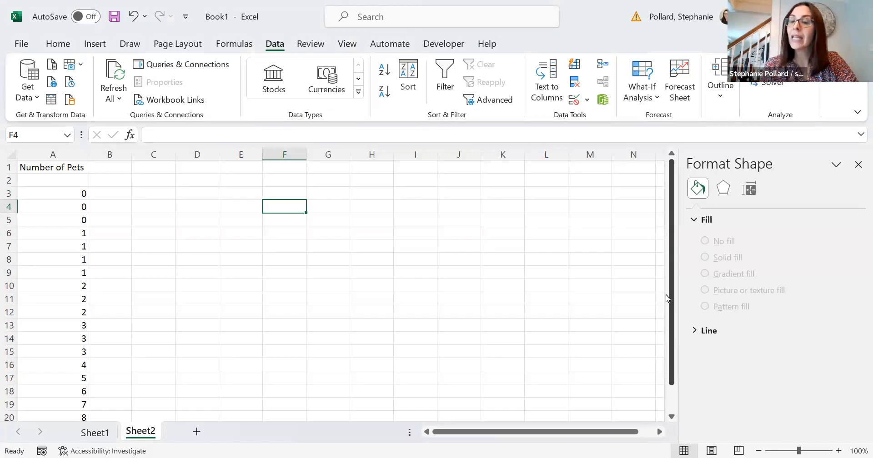
{"action": "left_click", "coordinate": [168, 197]}
{"action": "type", "text": "Mean"}
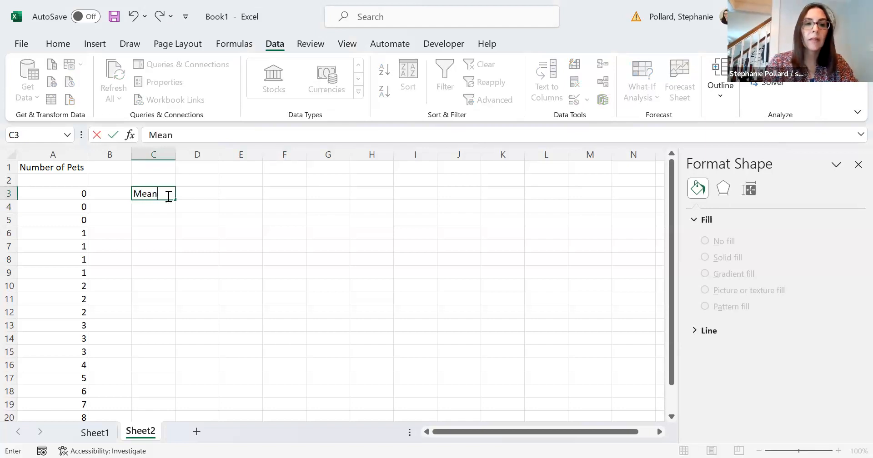
{"action": "key", "text": "Tab"}
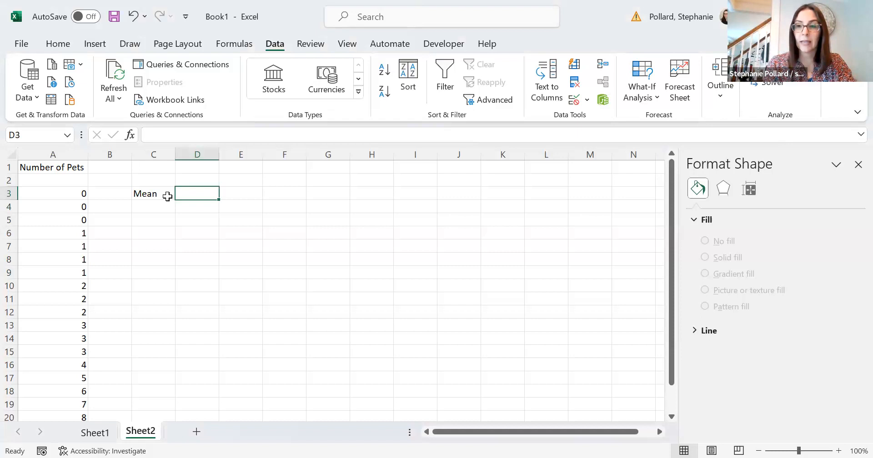
{"action": "type", "text": "V"}
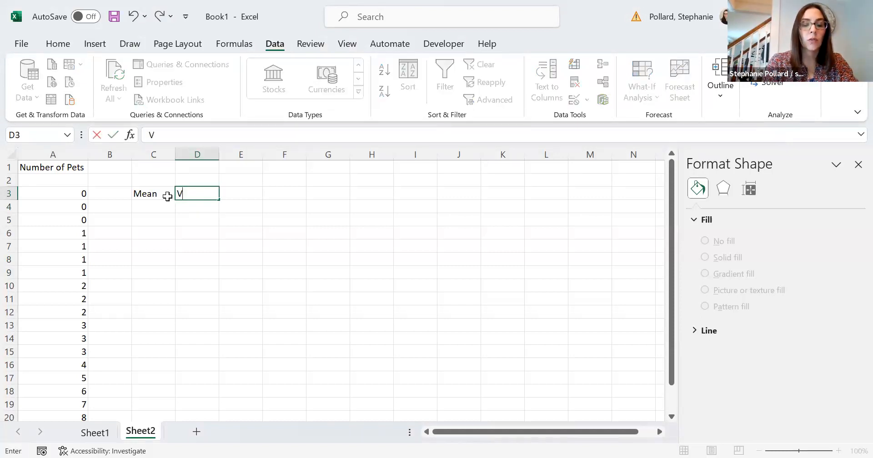
{"action": "key", "text": "BackSpace"}
{"action": "type", "text": "Av"}
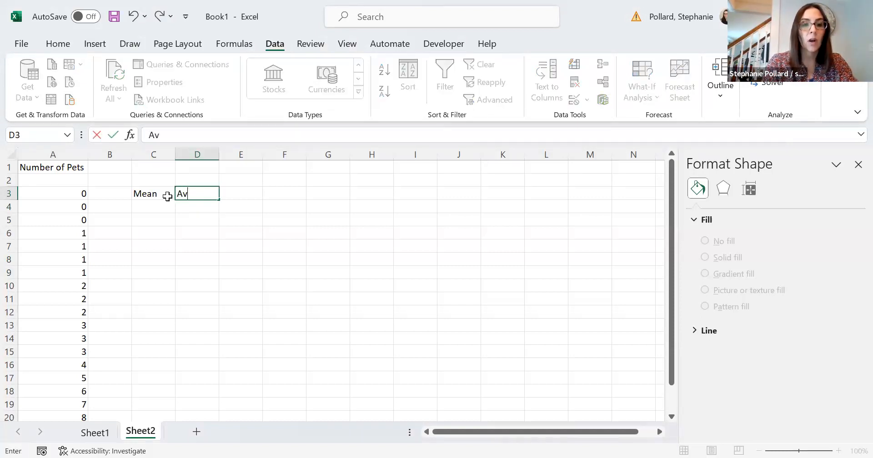
{"action": "type", "text": "erage"}
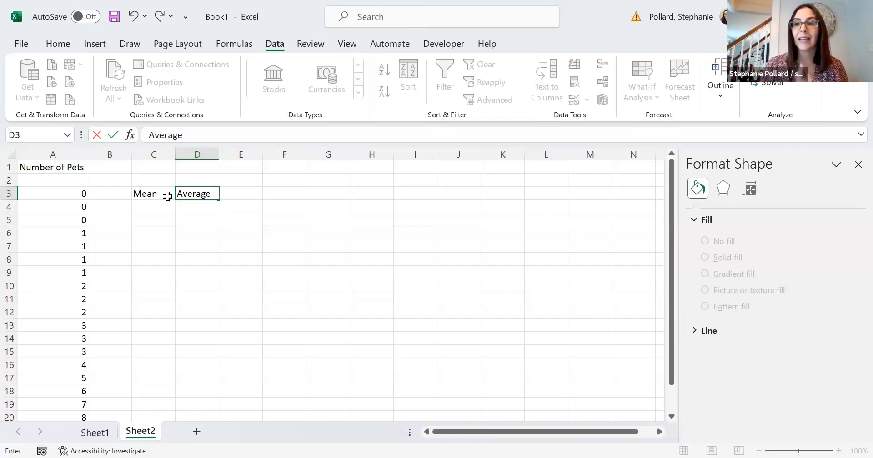
{"action": "key", "text": "Tab"}
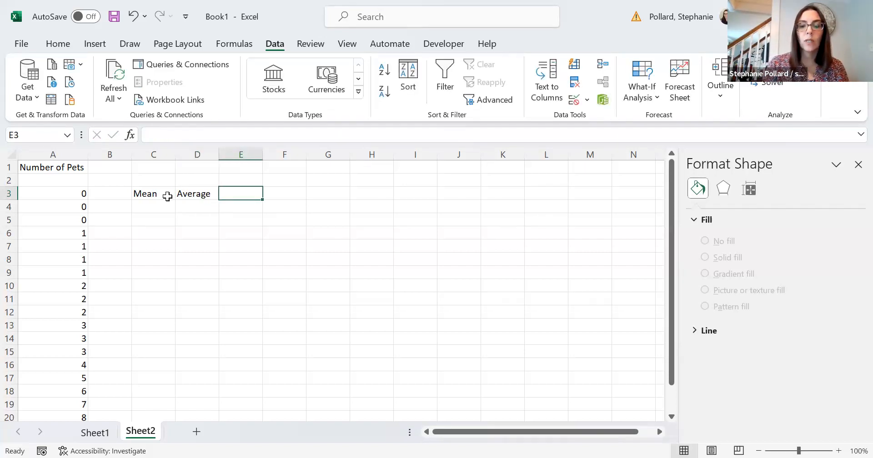
Step: Calculate the mean number of pets in cell E3 with the formula =AVERAGE(A3:A21)
{"action": "type", "text": "="}
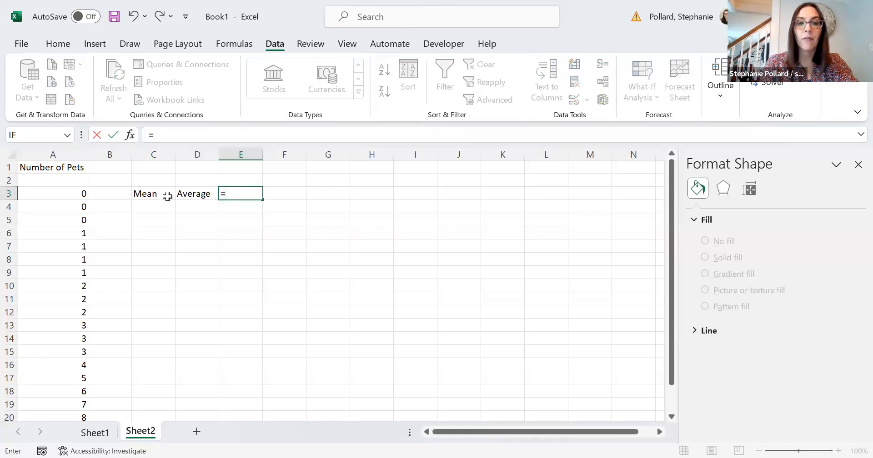
{"action": "type", "text": "aver"}
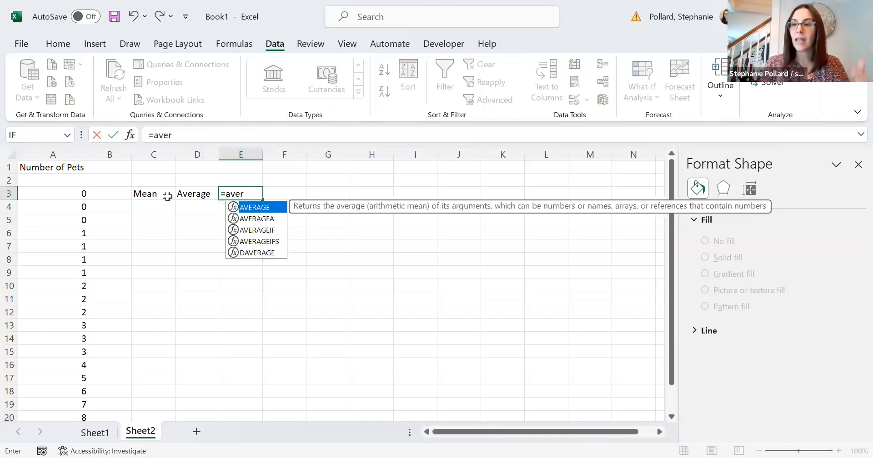
{"action": "double_click", "coordinate": [254, 211]}
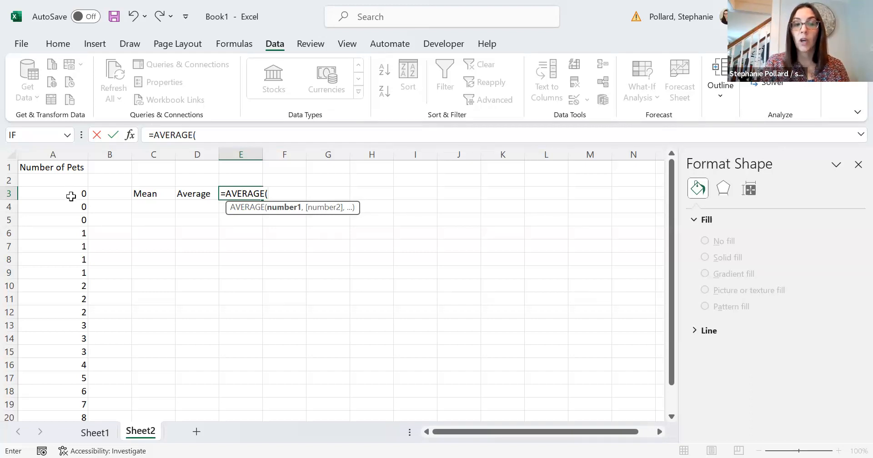
{"action": "left_click_drag", "start_coordinate": [72, 196], "coordinate": [71, 211]}
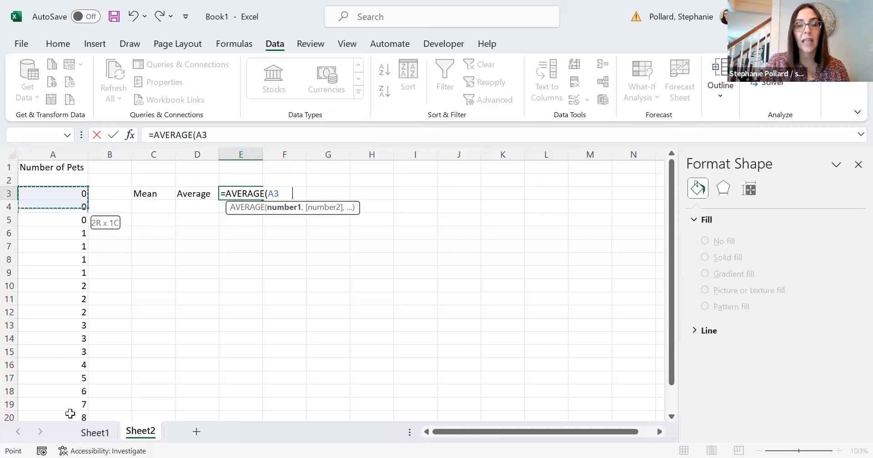
{"action": "left_click_drag", "start_coordinate": [67, 394], "coordinate": [66, 393]}
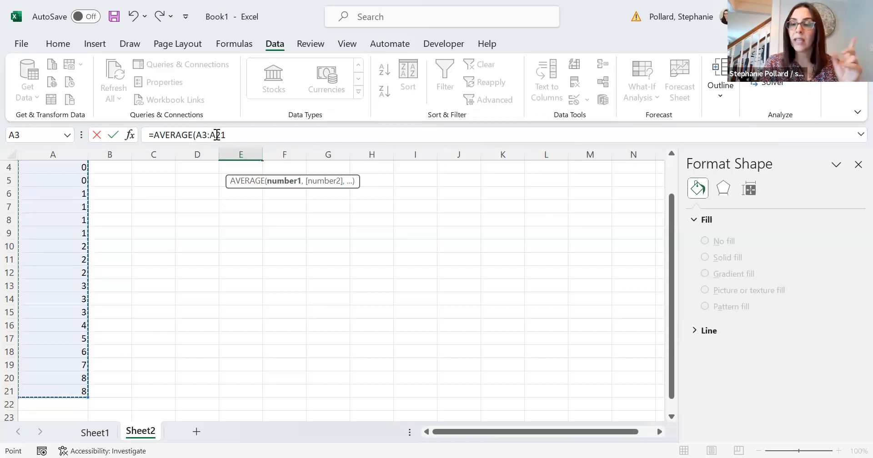
{"action": "mouse_move", "coordinate": [671, 266]}
{"action": "left_mouse_down"}
{"action": "mouse_move", "coordinate": [672, 237]}
{"action": "mouse_move", "coordinate": [673, 278]}
{"action": "left_mouse_up"}
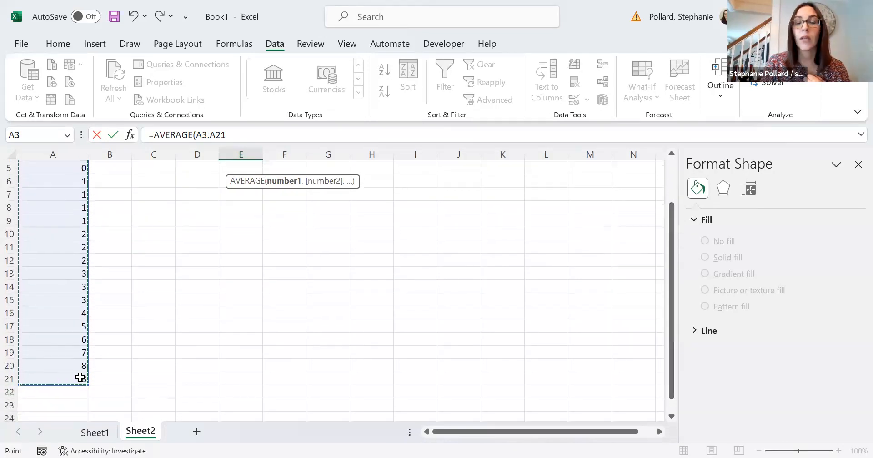
{"action": "left_click", "coordinate": [234, 136]}
{"action": "type", "text": ")"}
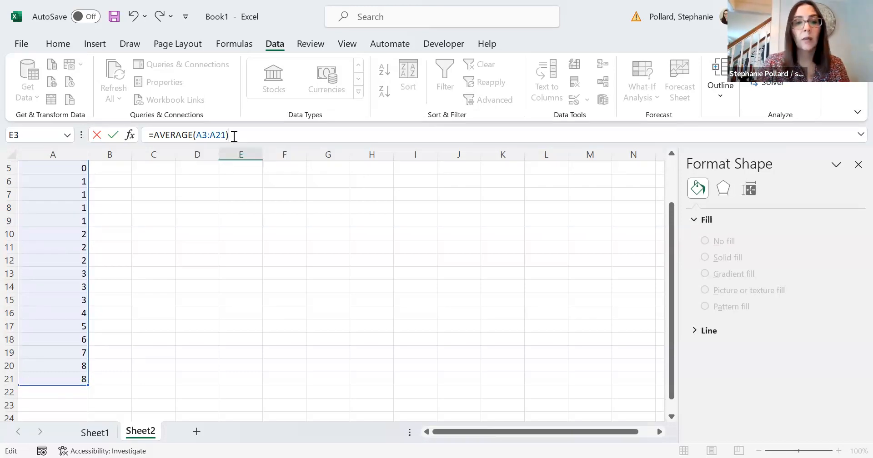
{"action": "key", "text": "Return"}
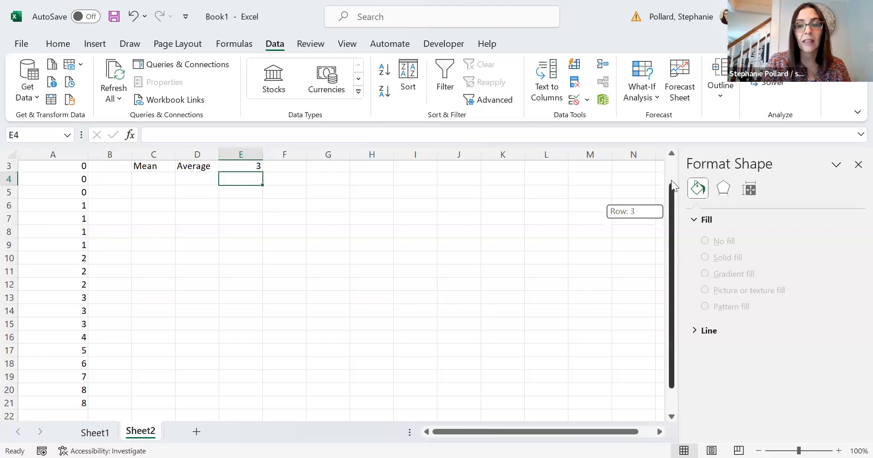
{"action": "left_click", "coordinate": [247, 194]}
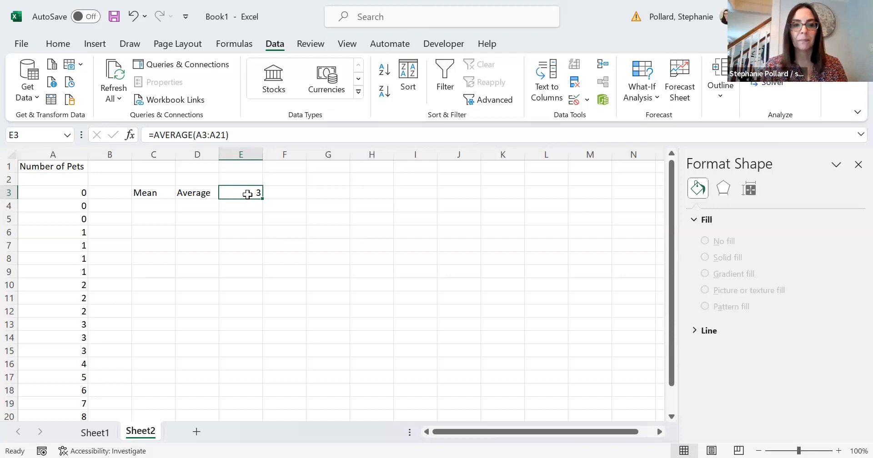
Step: Calculate the mean of A3:A21 a second time in cell F3 with the AVERAGE function
{"action": "left_click", "coordinate": [280, 193]}
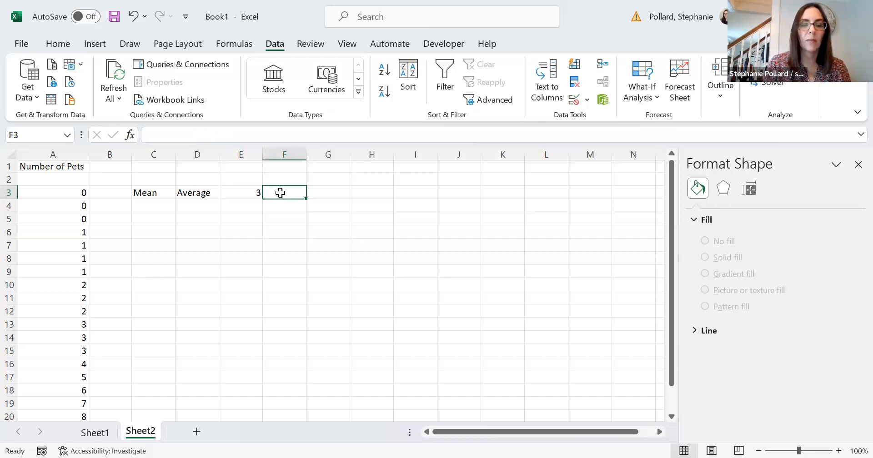
{"action": "type", "text": "="}
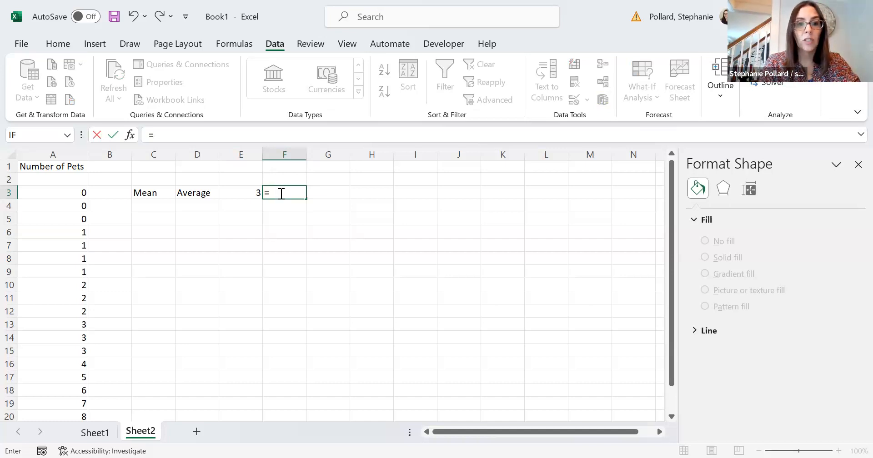
{"action": "type", "text": "ave"}
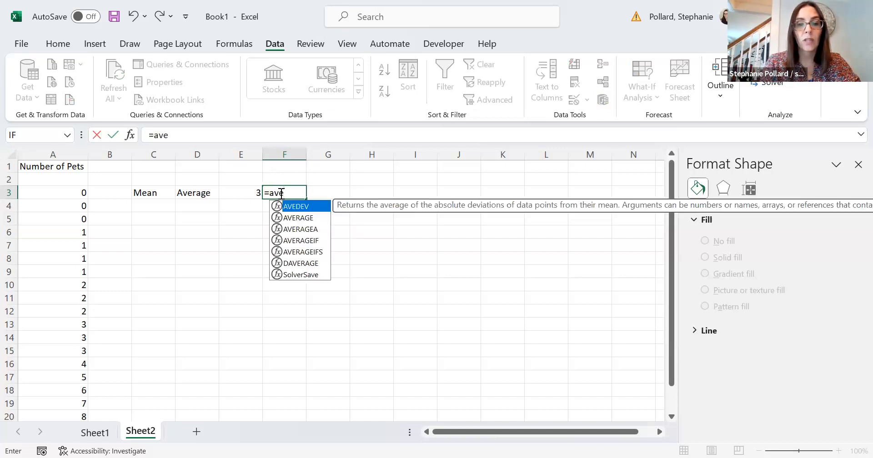
{"action": "double_click", "coordinate": [303, 219]}
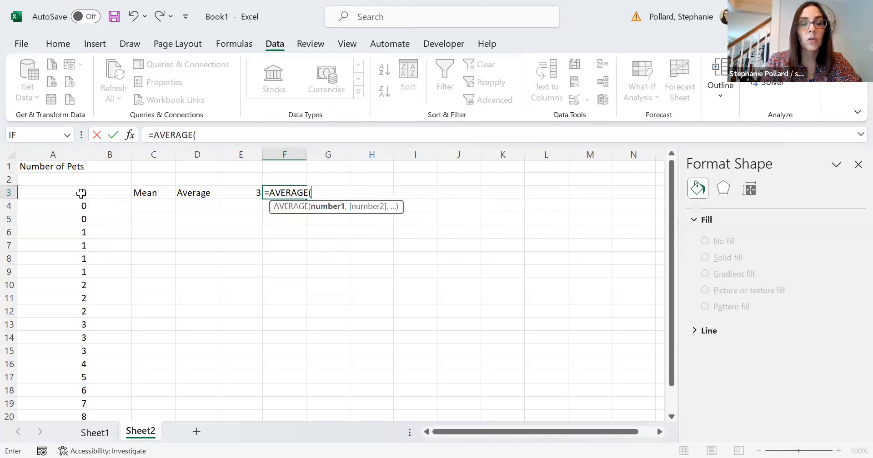
{"action": "left_click", "coordinate": [80, 192]}
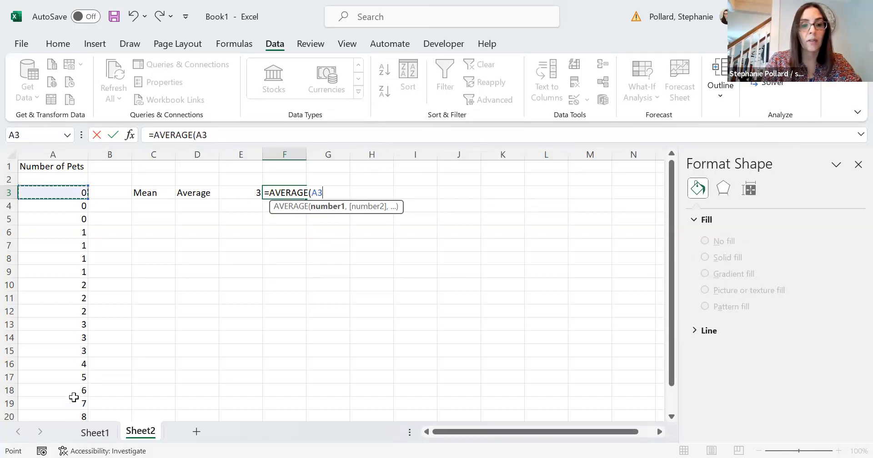
{"action": "key", "text": "ctrl+shift+Down"}
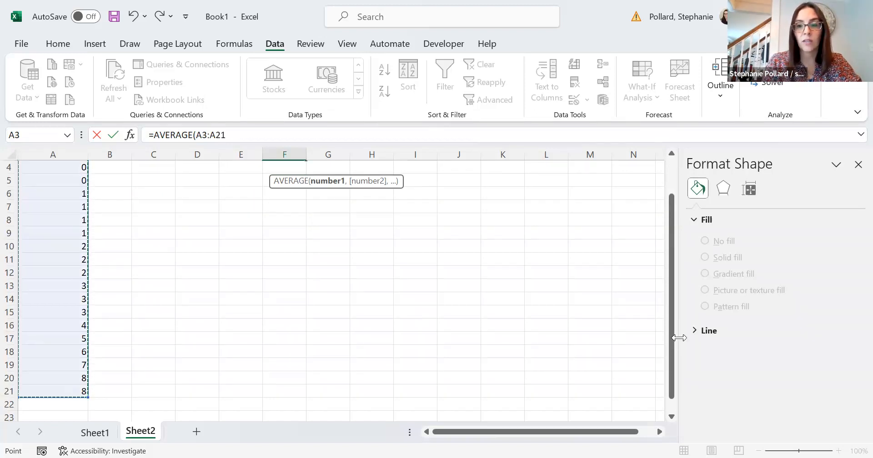
{"action": "left_click_drag", "start_coordinate": [671, 342], "coordinate": [667, 283]}
{"action": "key", "text": "Return"}
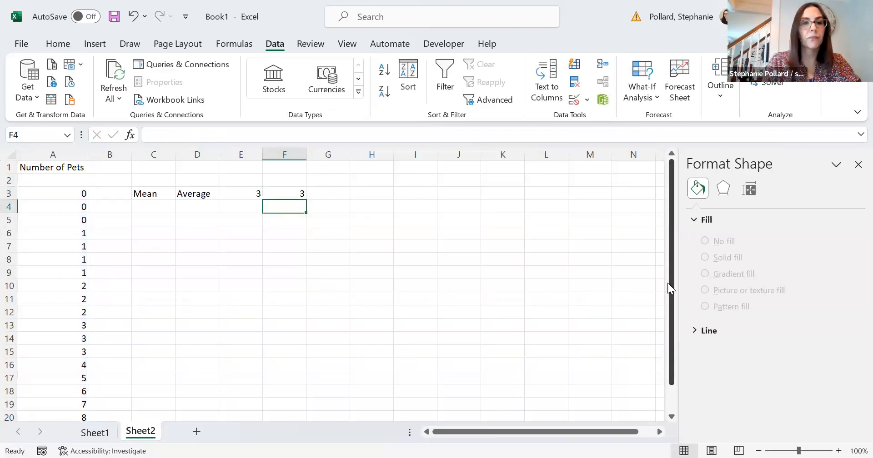
Step: Label cell C4 "Median" below the Mean label
{"action": "left_click", "coordinate": [151, 207]}
{"action": "type", "text": "Median"}
{"action": "key", "text": "Tab"}
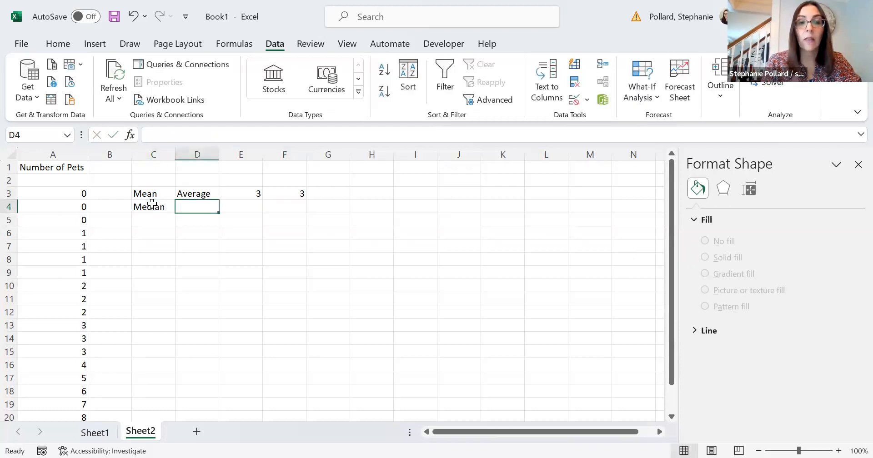
Step: Add the heading "Formula Name" in cell D2 and enter the function name "Median" in D4
{"action": "left_click", "coordinate": [187, 178]}
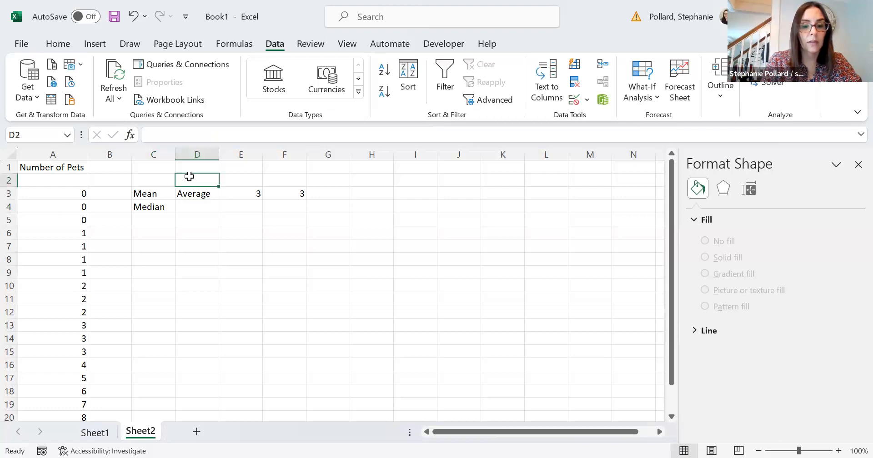
{"action": "type", "text": "Formula Name"}
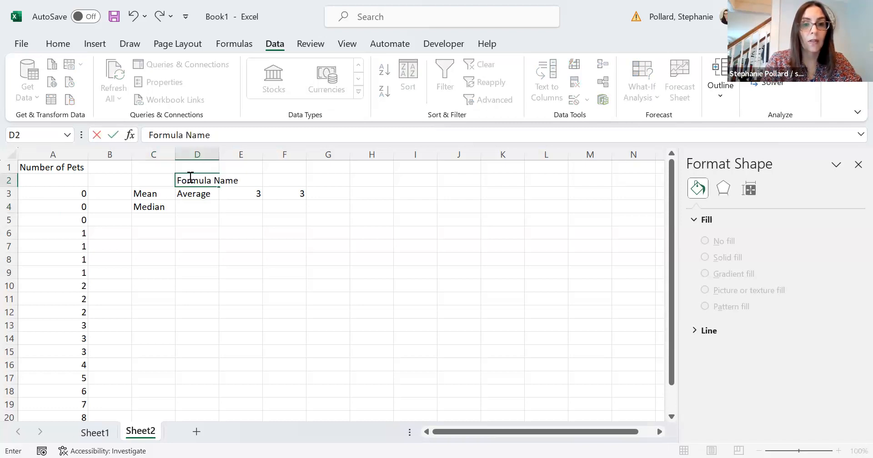
{"action": "left_click", "coordinate": [195, 206]}
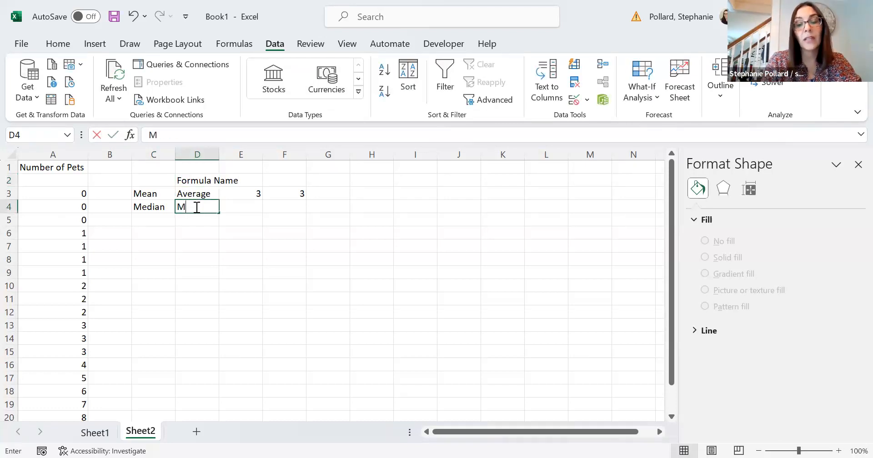
{"action": "type", "text": "Median"}
{"action": "key", "text": "Tab"}
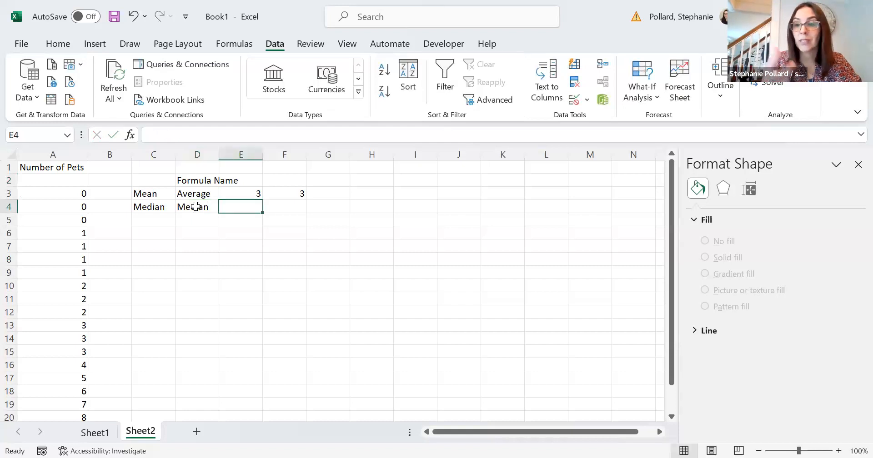
Step: Calculate the median number of pets in cell E4 with the MEDIAN function over A3:A21
{"action": "type", "text": "="}
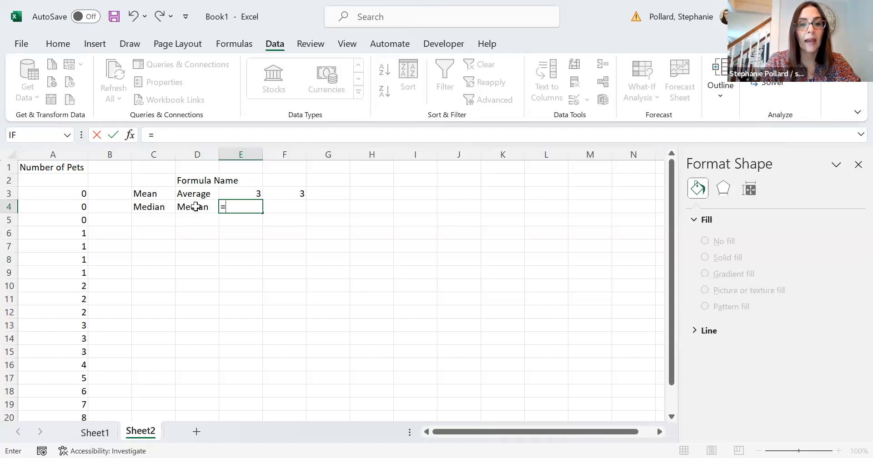
{"action": "type", "text": "med"}
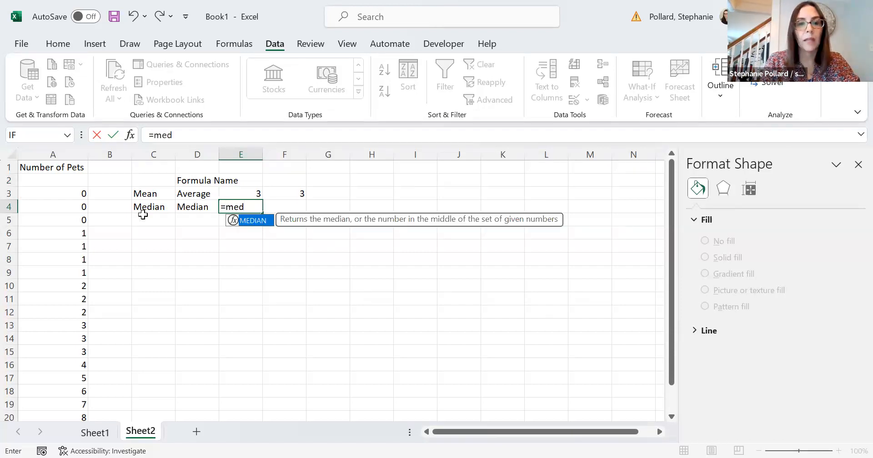
{"action": "double_click", "coordinate": [240, 221]}
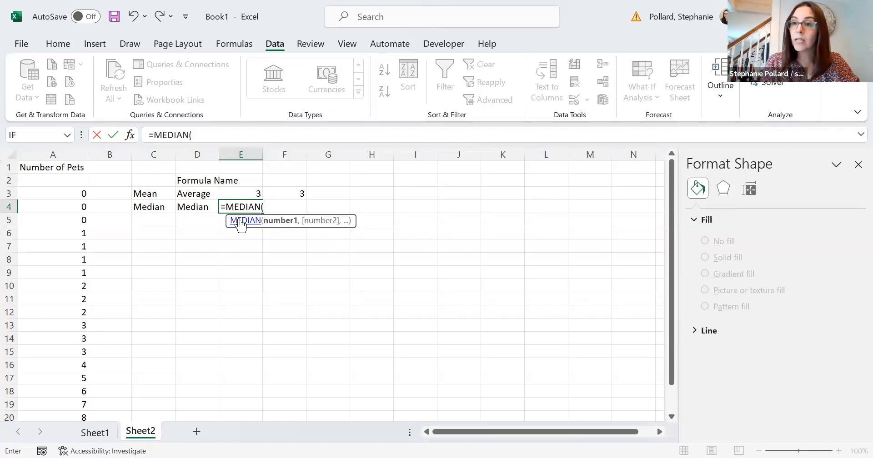
{"action": "left_click", "coordinate": [73, 196]}
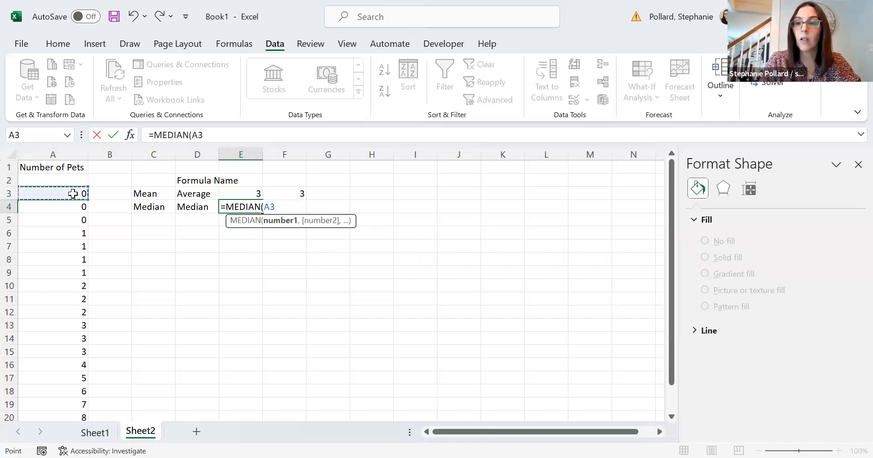
{"action": "left_click_drag", "start_coordinate": [73, 196], "coordinate": [58, 416]}
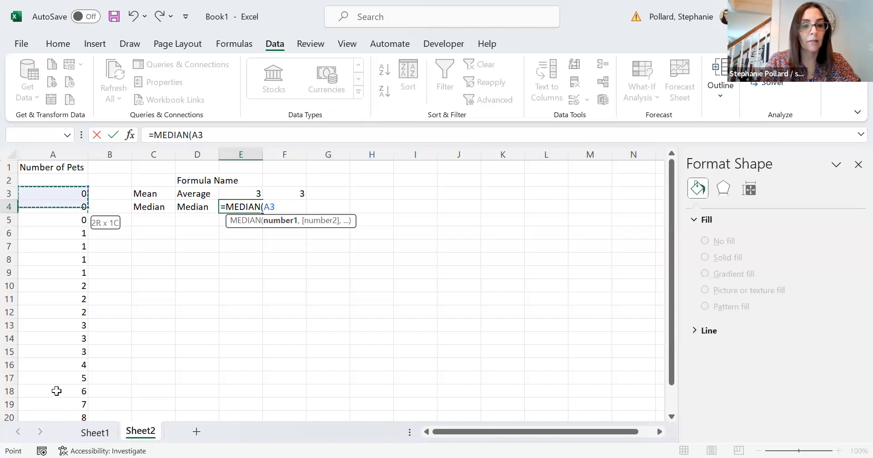
{"action": "left_click_drag", "start_coordinate": [57, 391], "coordinate": [56, 391]}
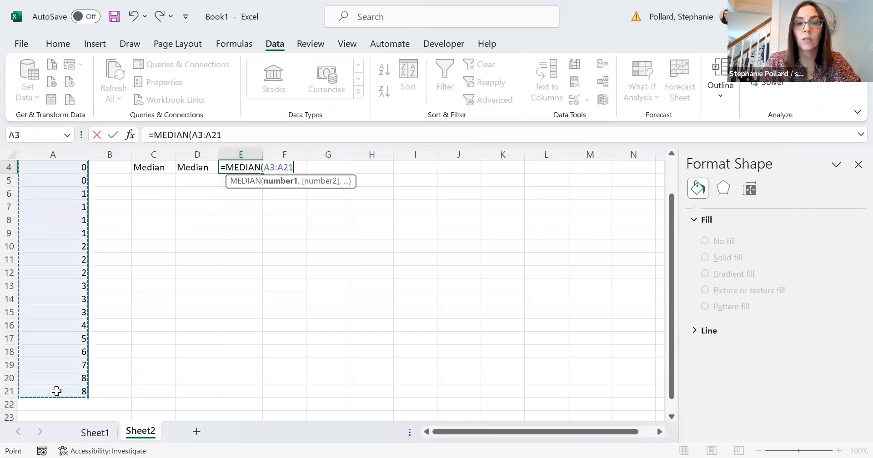
{"action": "key", "text": "Return"}
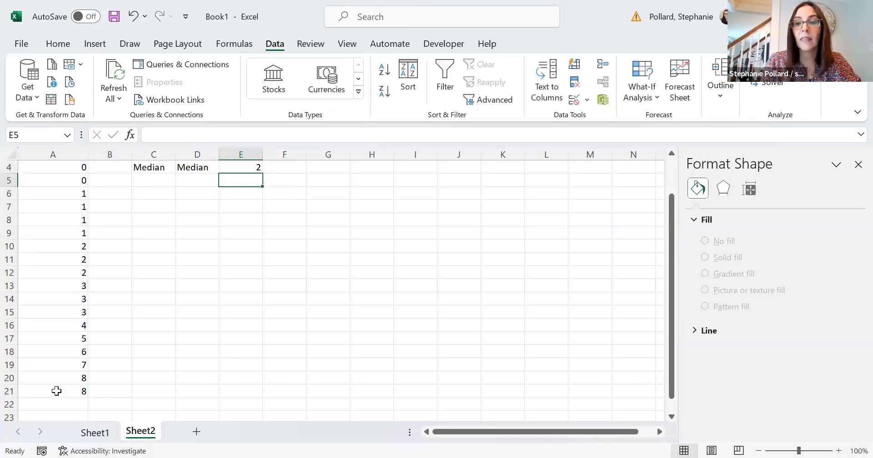
Step: Calculate the median of A3:A21 a second time in cell F4 with the MEDIAN function
{"action": "left_click_drag", "start_coordinate": [671, 342], "coordinate": [670, 277]}
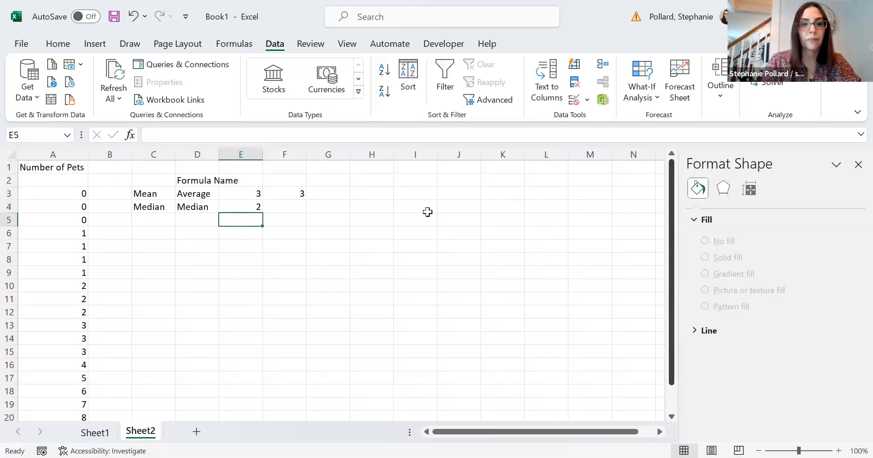
{"action": "left_click", "coordinate": [291, 206]}
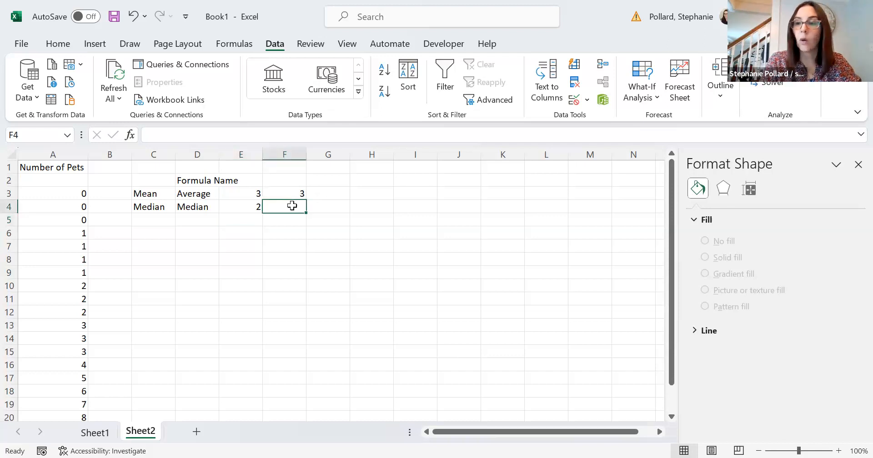
{"action": "type", "text": "="}
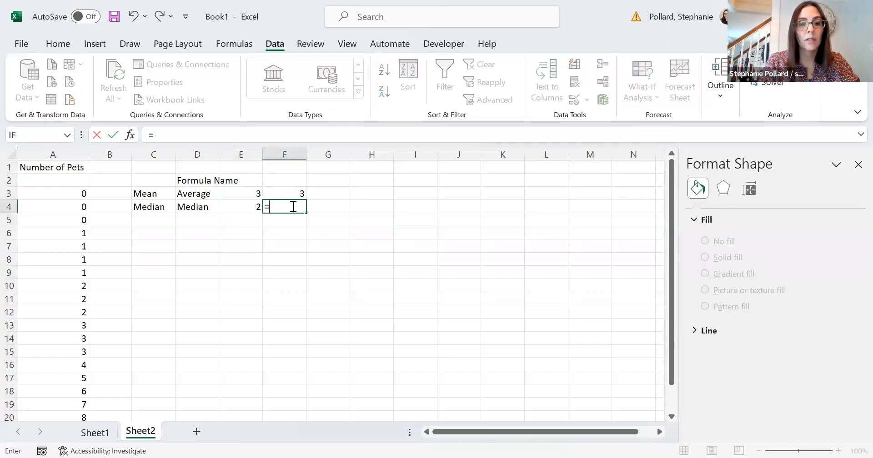
{"action": "type", "text": "med"}
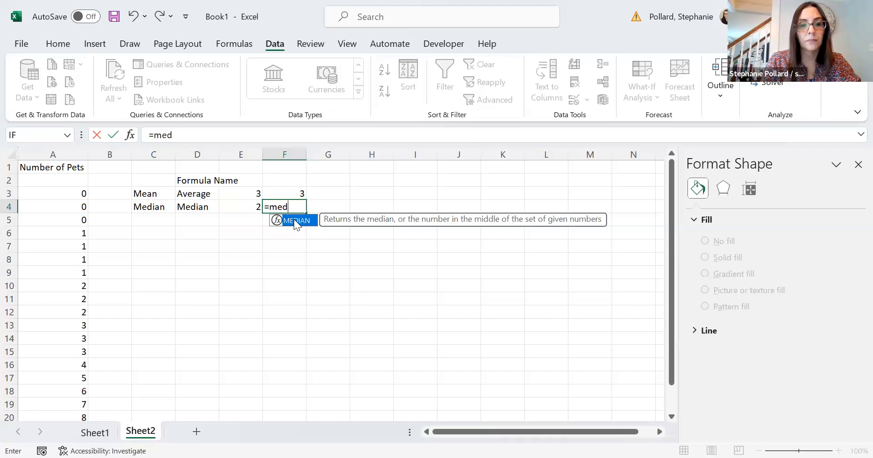
{"action": "double_click", "coordinate": [293, 220]}
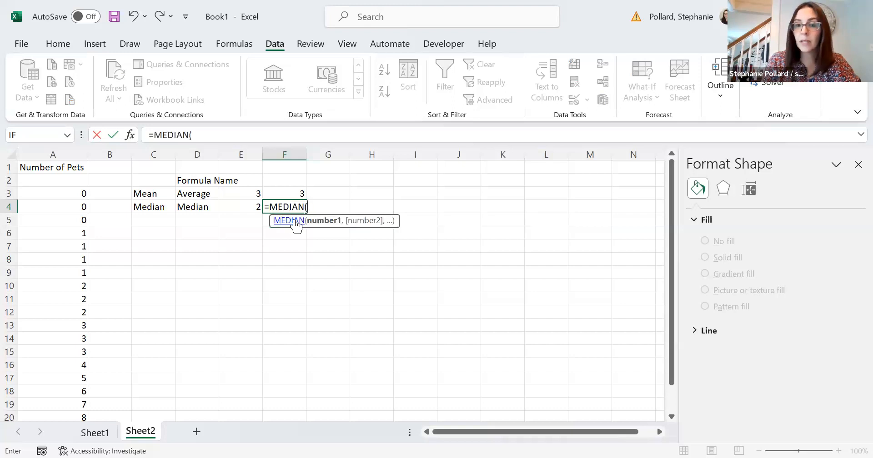
{"action": "left_click", "coordinate": [75, 194]}
{"action": "left_click_drag", "start_coordinate": [73, 208], "coordinate": [68, 392]}
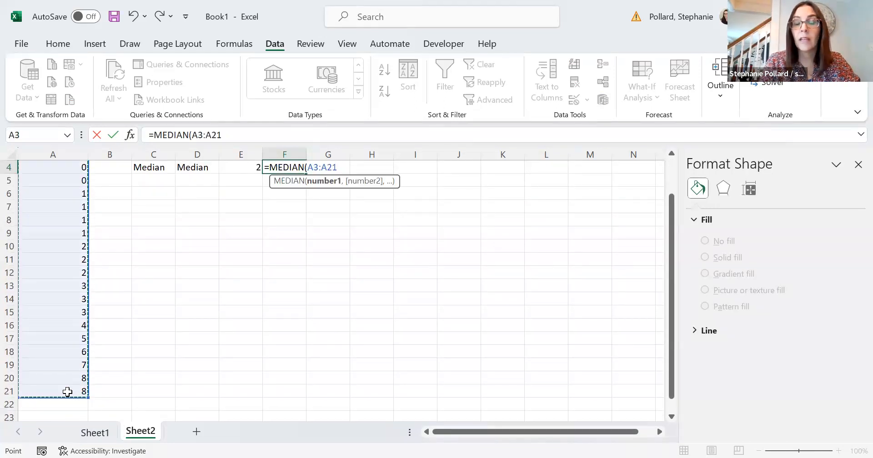
{"action": "type", "text": ")"}
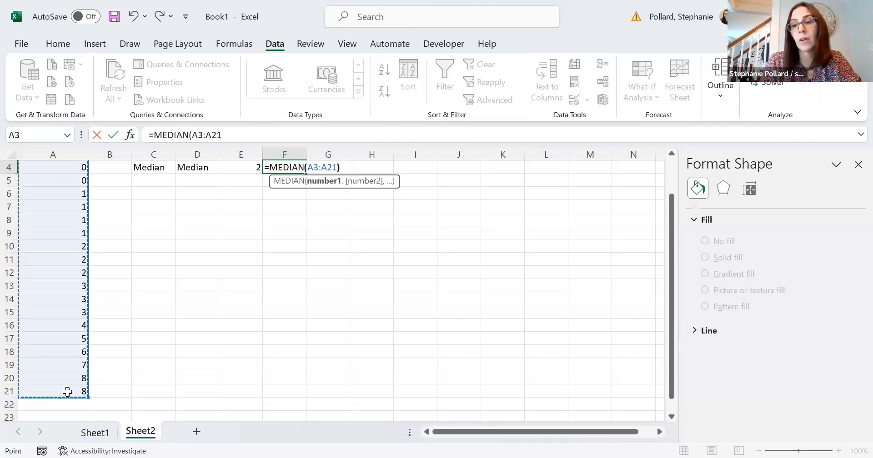
{"action": "key", "text": "Return"}
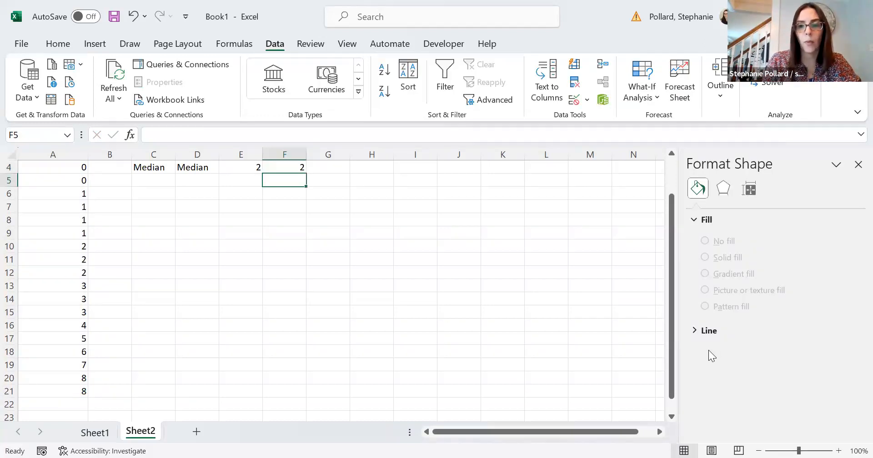
Step: Label cell C5 "Mode" below the Median label
{"action": "scroll", "coordinate": [671, 318], "scroll_direction": "up", "scroll_amount": 1}
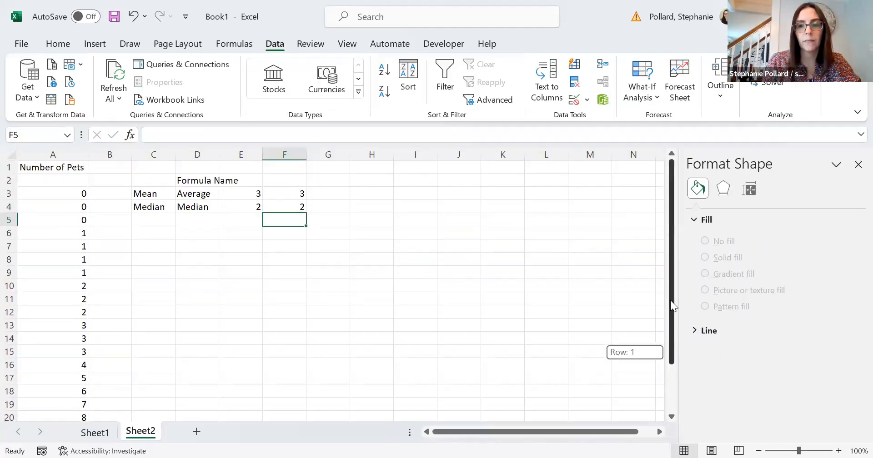
{"action": "left_click", "coordinate": [162, 217]}
{"action": "type", "text": "Mode"}
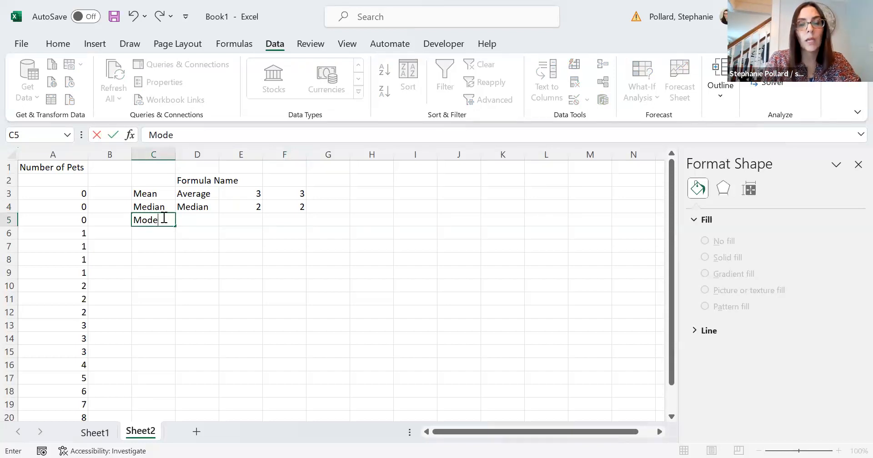
{"action": "key", "text": "Tab"}
{"action": "key", "text": "Tab"}
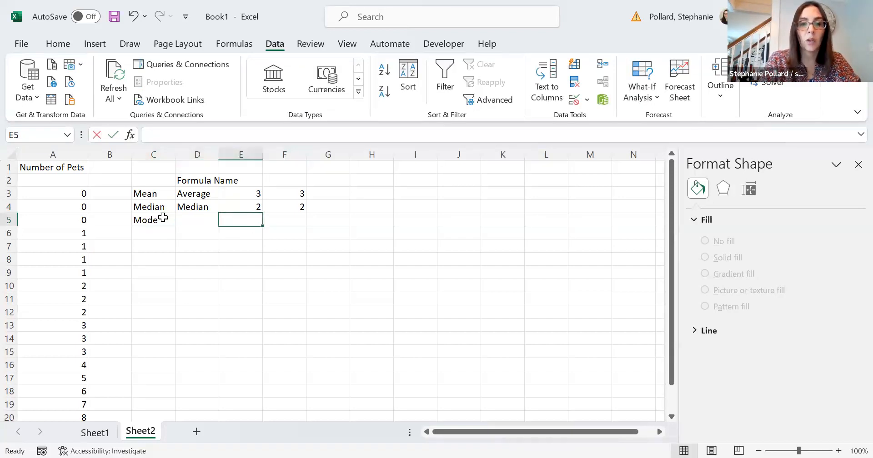
{"action": "type", "text": "="}
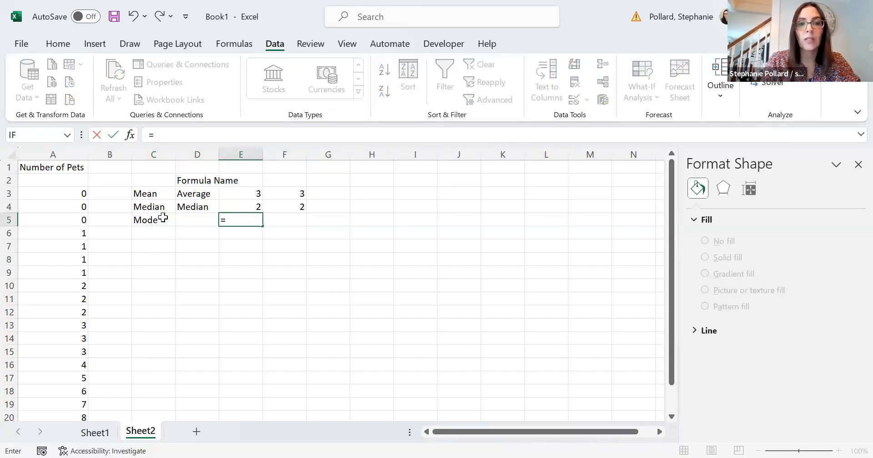
{"action": "type", "text": "mode"}
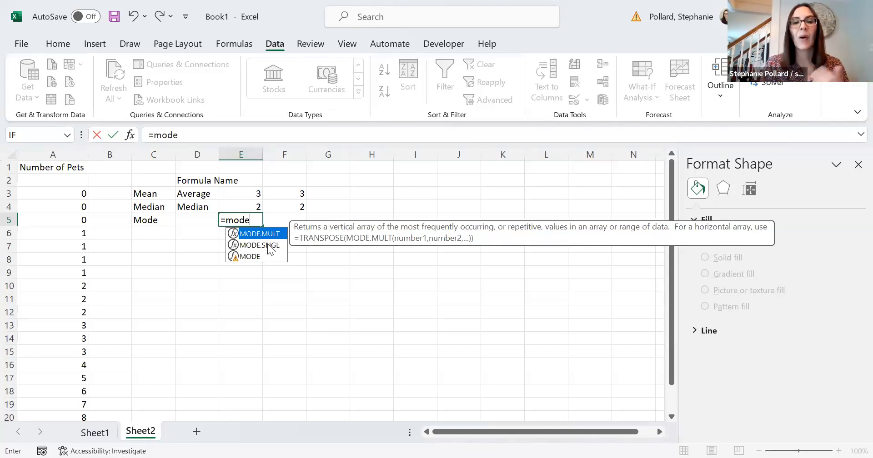
{"action": "left_click", "coordinate": [261, 257]}
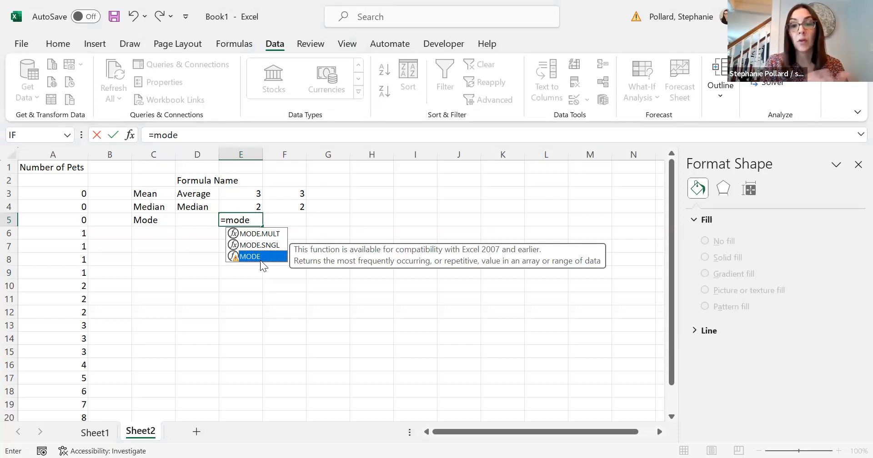
{"action": "left_click", "coordinate": [262, 235]}
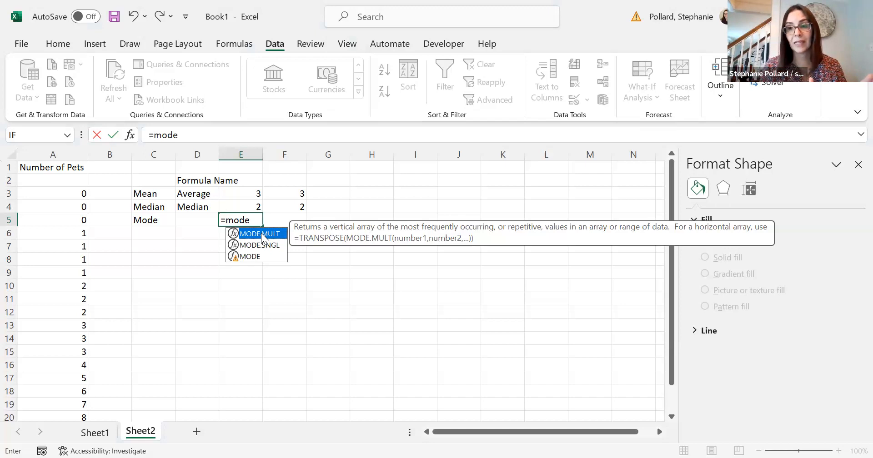
Step: Enter the function name "Mode.Mult" in cell D5 and autofit the width of column D
{"action": "left_click", "coordinate": [192, 221]}
{"action": "type", "text": "Mode.Mult"}
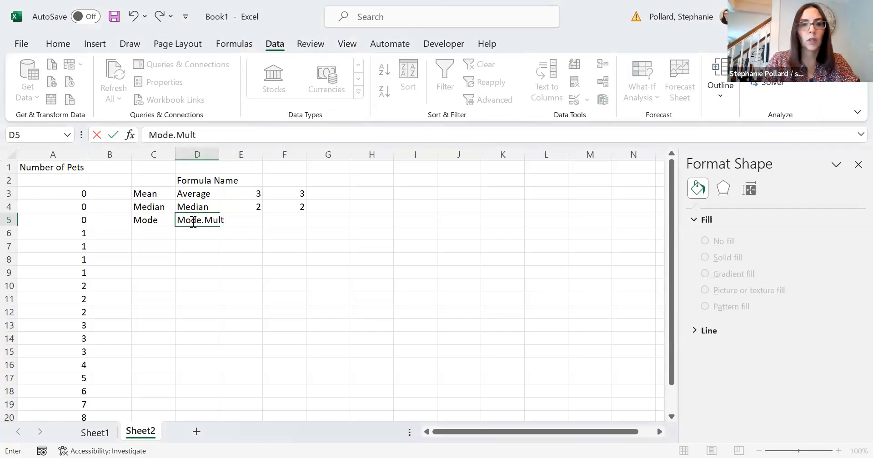
{"action": "left_click", "coordinate": [218, 153]}
{"action": "double_click", "coordinate": [220, 153]}
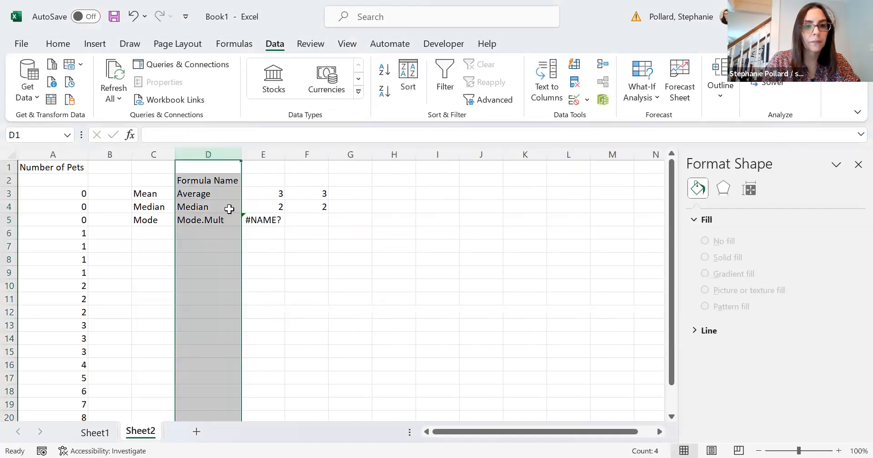
Step: Replace the incomplete formula in cell E5 with the MODE.MULT function over A3:A21 to calculate the mode
{"action": "left_click", "coordinate": [265, 258]}
{"action": "left_click", "coordinate": [269, 219]}
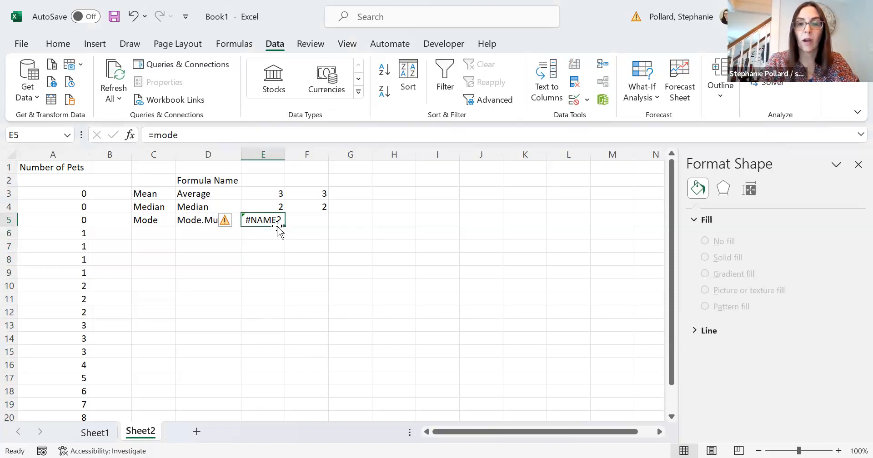
{"action": "key", "text": "BackSpace"}
{"action": "type", "text": "="}
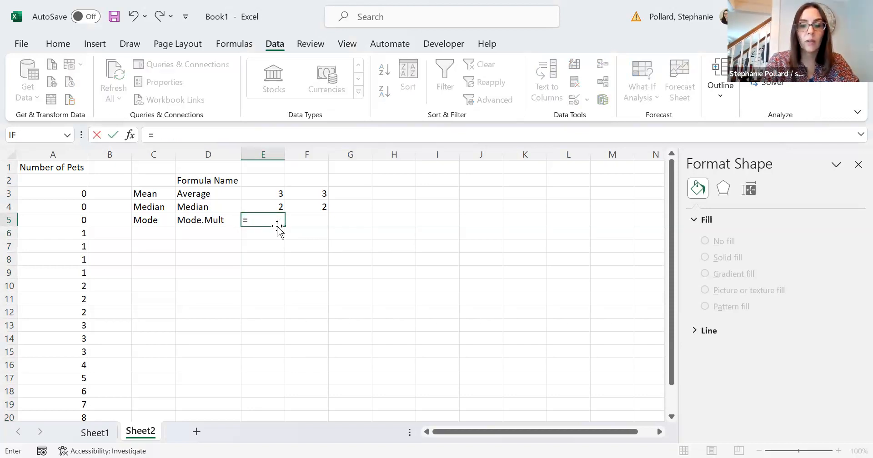
{"action": "type", "text": "mod"}
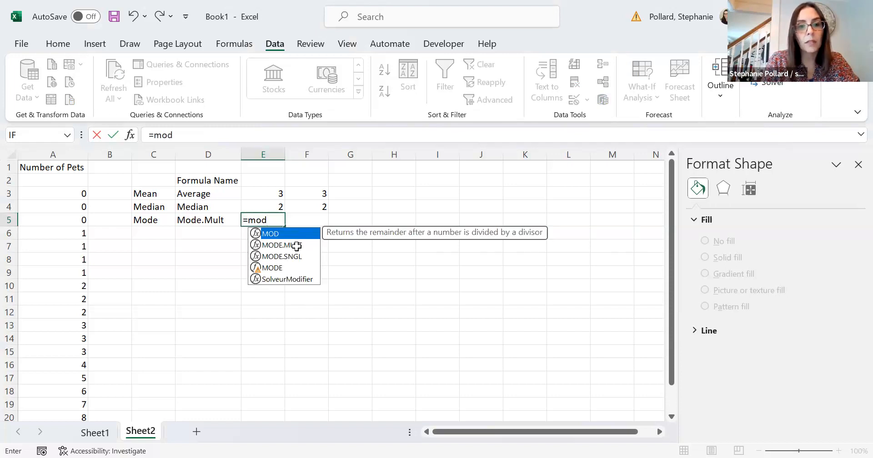
{"action": "double_click", "coordinate": [296, 246]}
{"action": "left_click", "coordinate": [78, 193]}
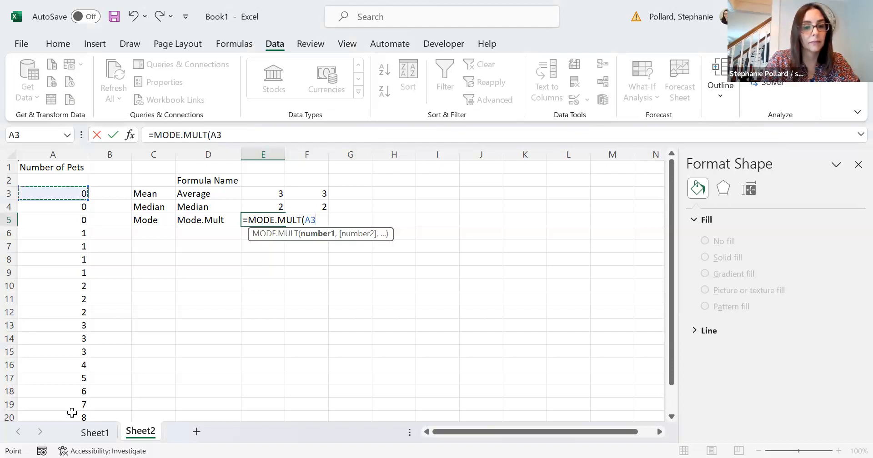
{"action": "key", "text": "ctrl+shift+Down"}
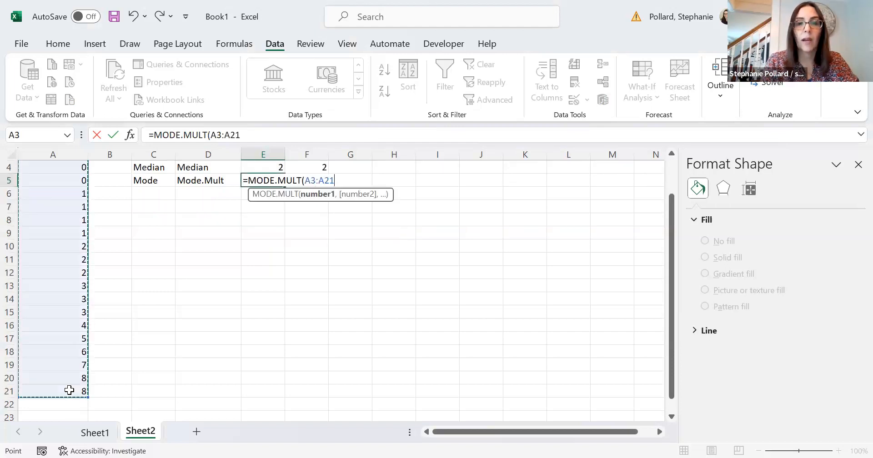
{"action": "key", "text": "Return"}
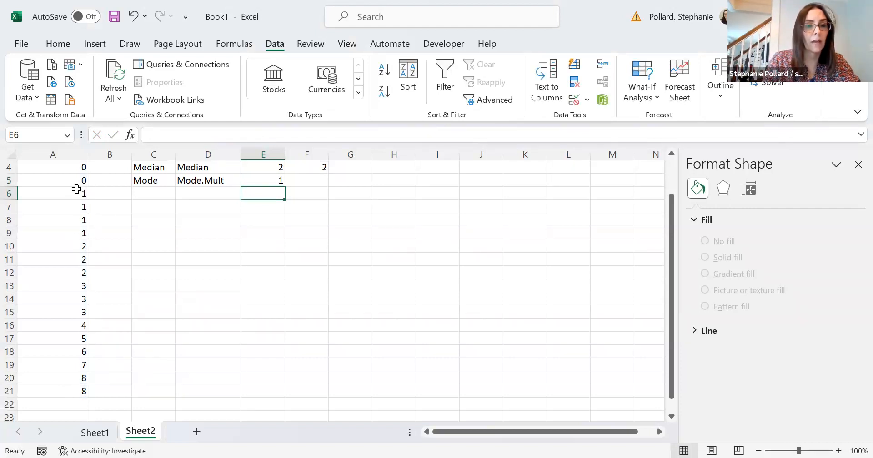
Step: Calculate the mode of A3:A21 a second time in cell F5 with the MODE.MULT function
{"action": "left_click", "coordinate": [314, 181]}
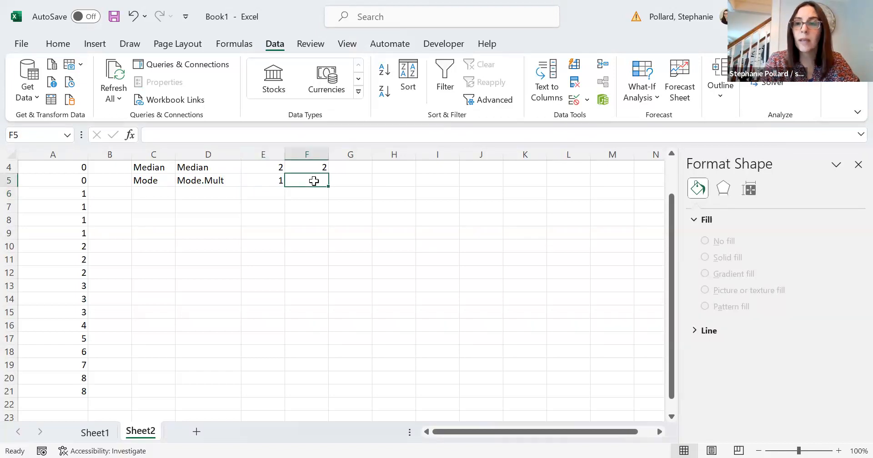
{"action": "type", "text": "="}
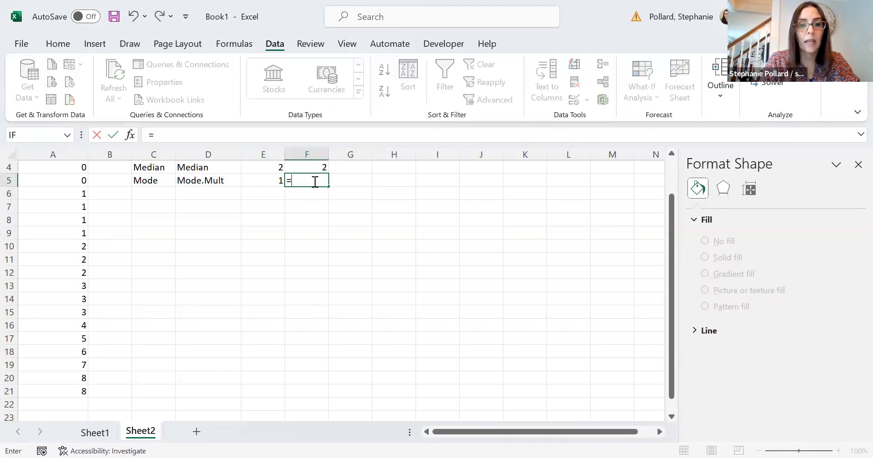
{"action": "type", "text": "mod"}
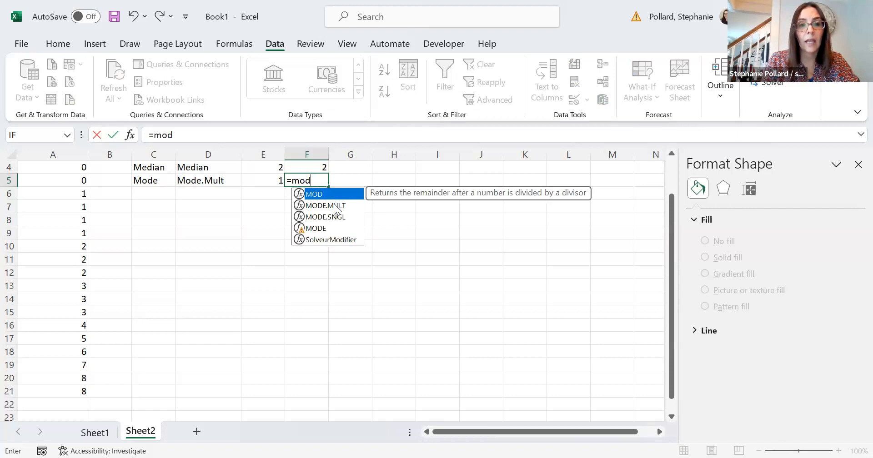
{"action": "key", "text": "Down"}
{"action": "key", "text": "Tab"}
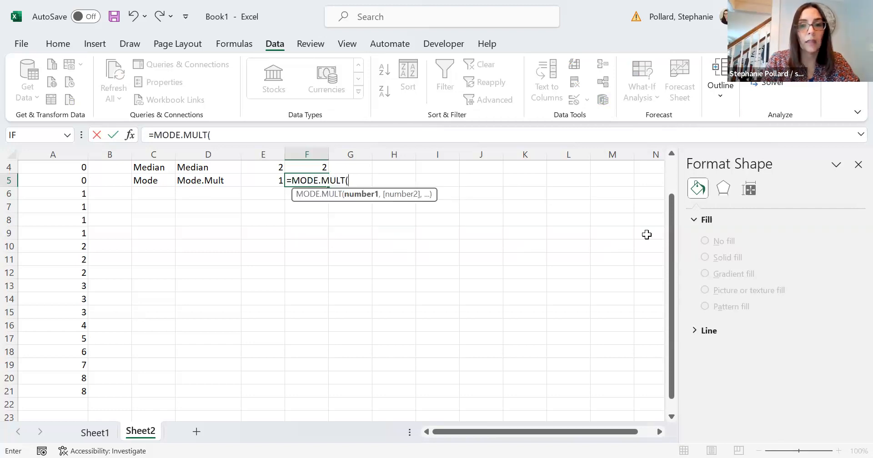
{"action": "left_click_drag", "start_coordinate": [673, 242], "coordinate": [671, 215]}
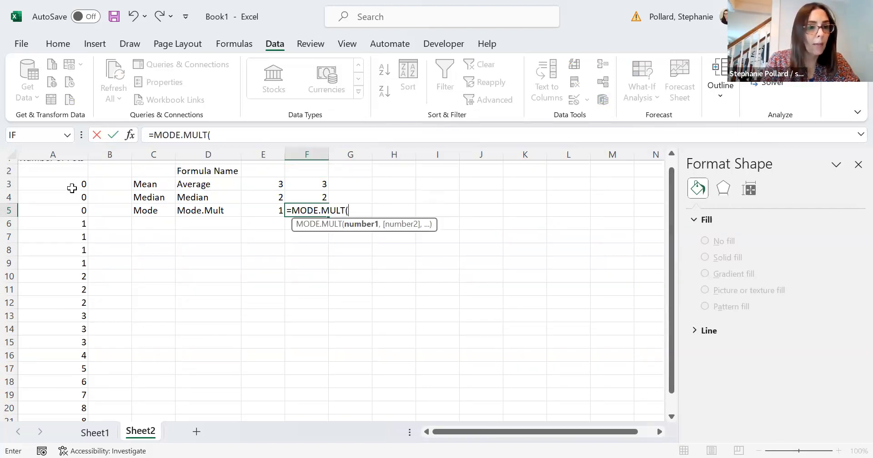
{"action": "left_click", "coordinate": [71, 186]}
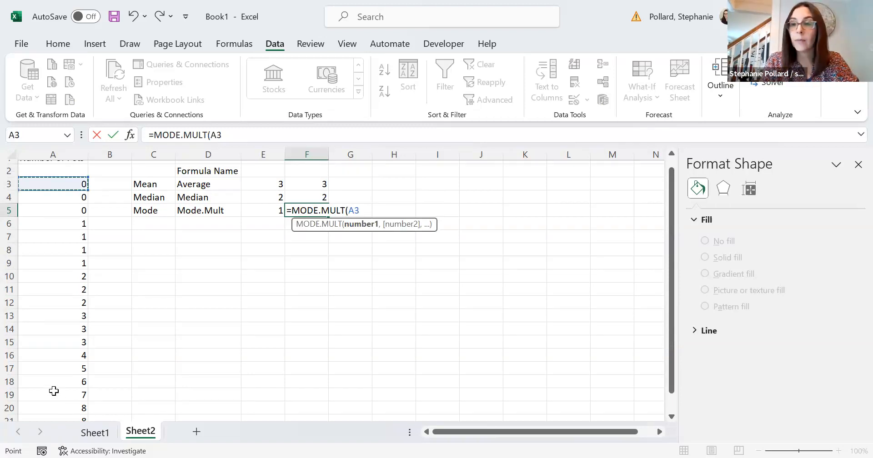
{"action": "key", "text": "ctrl+shift+Down"}
{"action": "key", "text": "Return"}
{"action": "left_click_drag", "start_coordinate": [671, 338], "coordinate": [672, 291]}
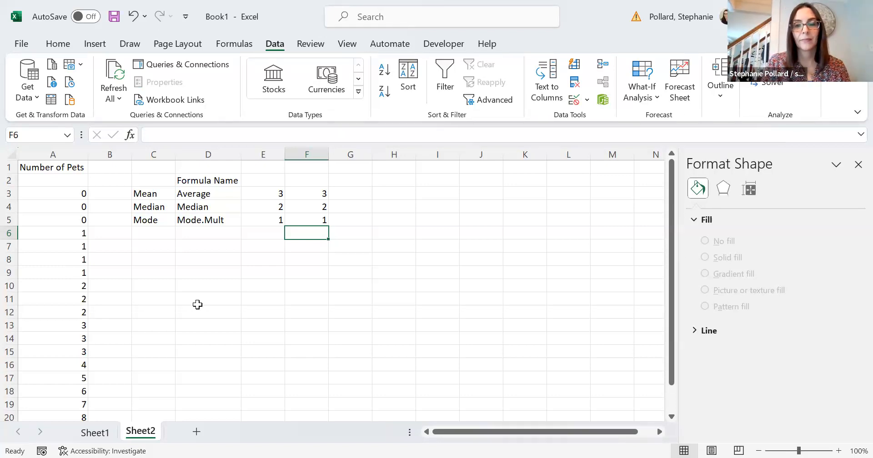
{"action": "left_click", "coordinate": [590, 210]}
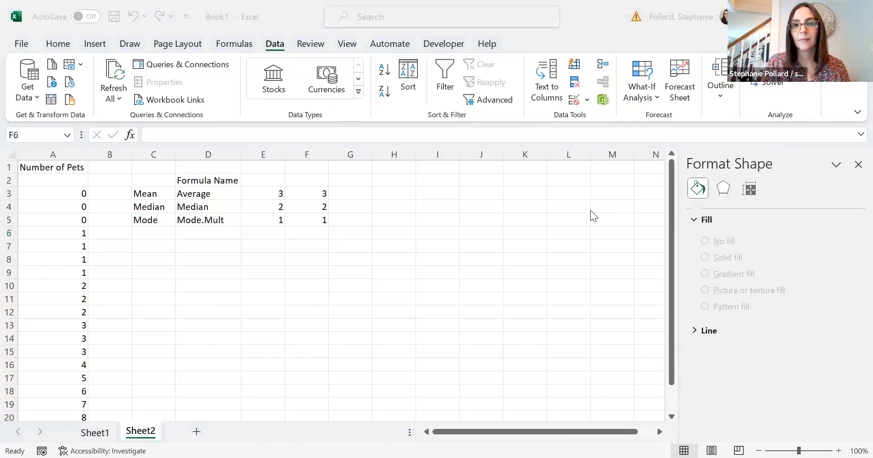